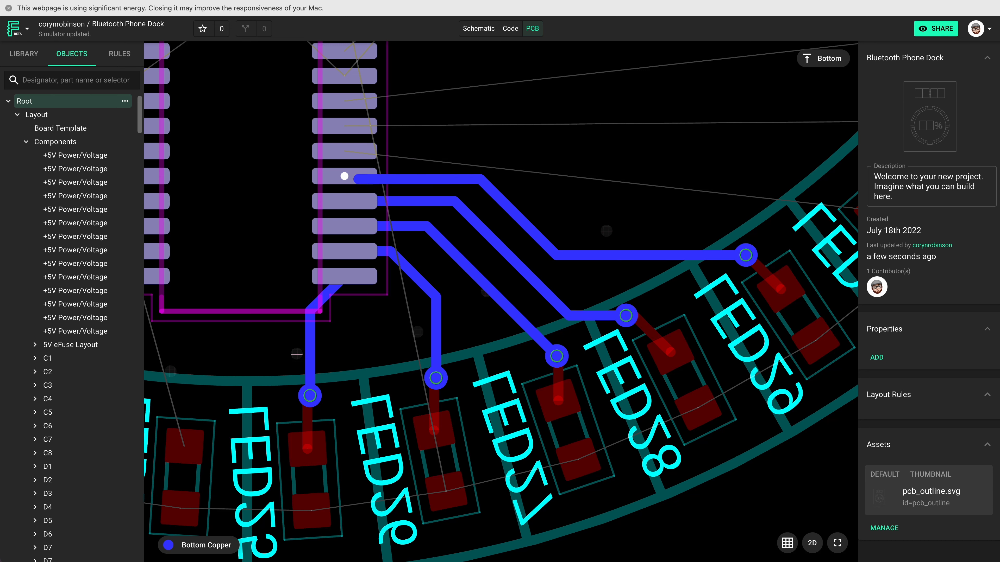
# Finish LED29's bottom-copper trace and route LED30's inner pad through a via on Bottom Copper to the next free chip pin
pyautogui.press('Escape')
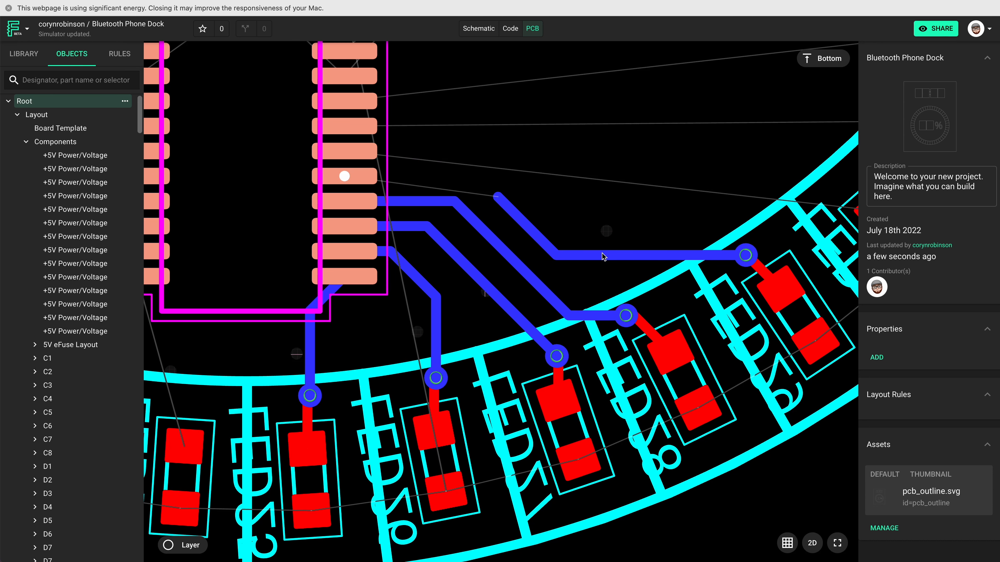
pyautogui.hscroll(3, 602, 253)
pyautogui.click(768, 211)
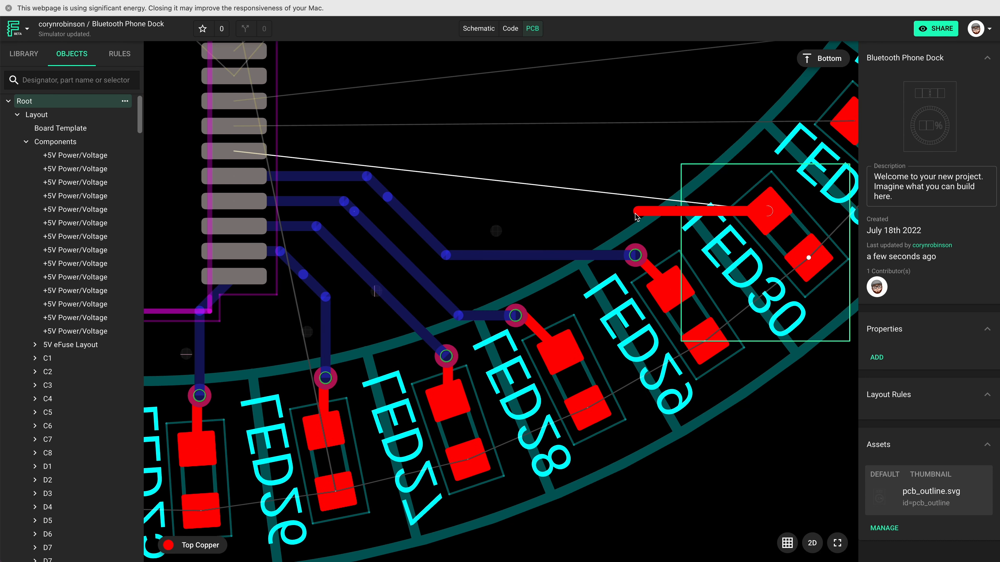
pyautogui.rightClick(733, 174)
pyautogui.click(770, 219)
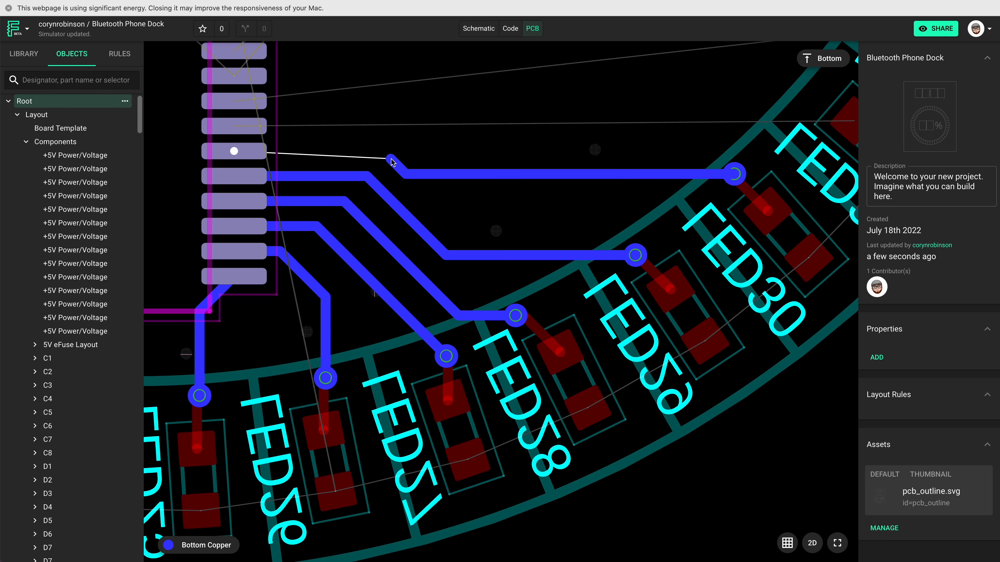
pyautogui.click(234, 151)
pyautogui.press('Escape')
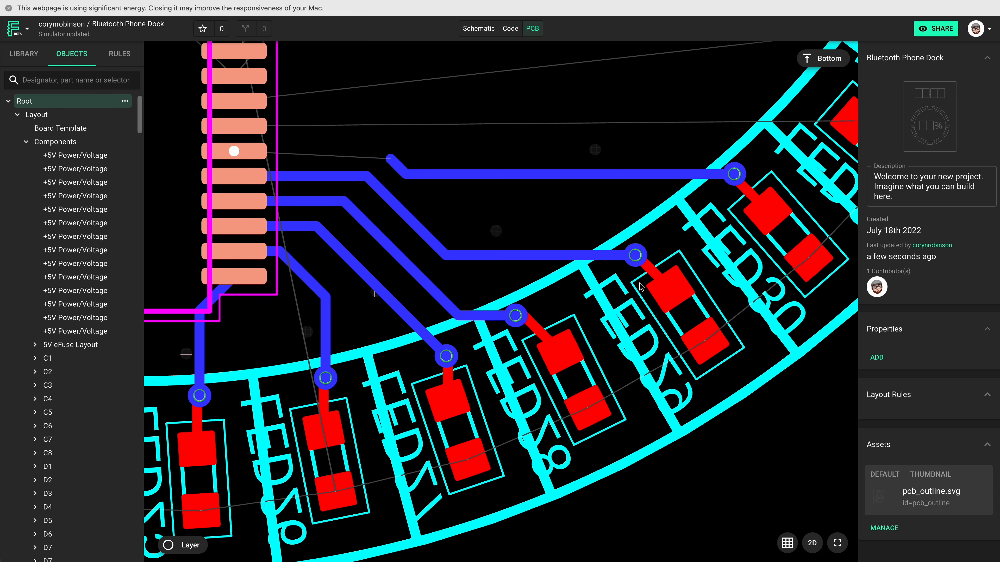
# Start a new trace from LED31's inner pad
pyautogui.scroll(3, 602, 323)
pyautogui.hscroll(3, 602, 323)
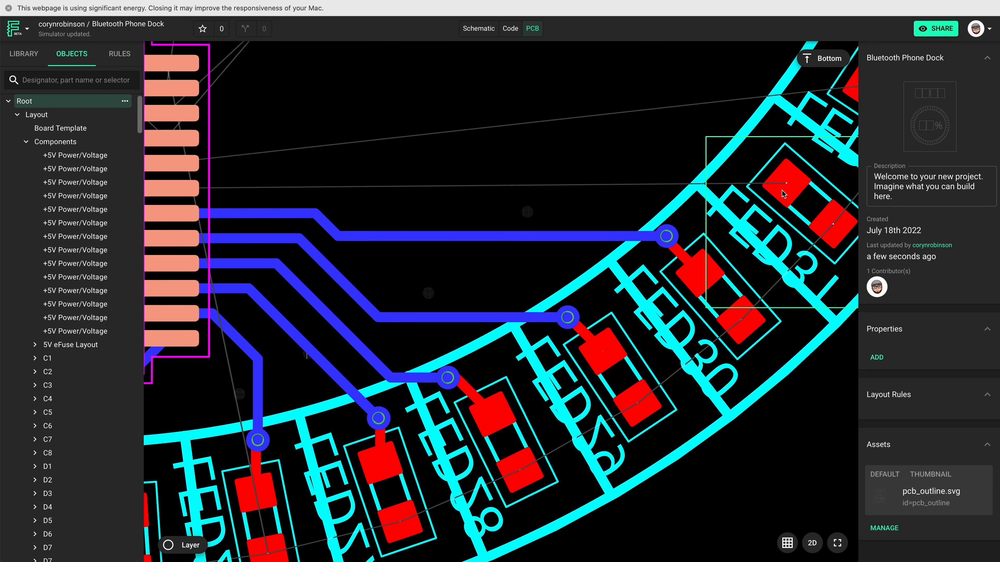
pyautogui.click(785, 184)
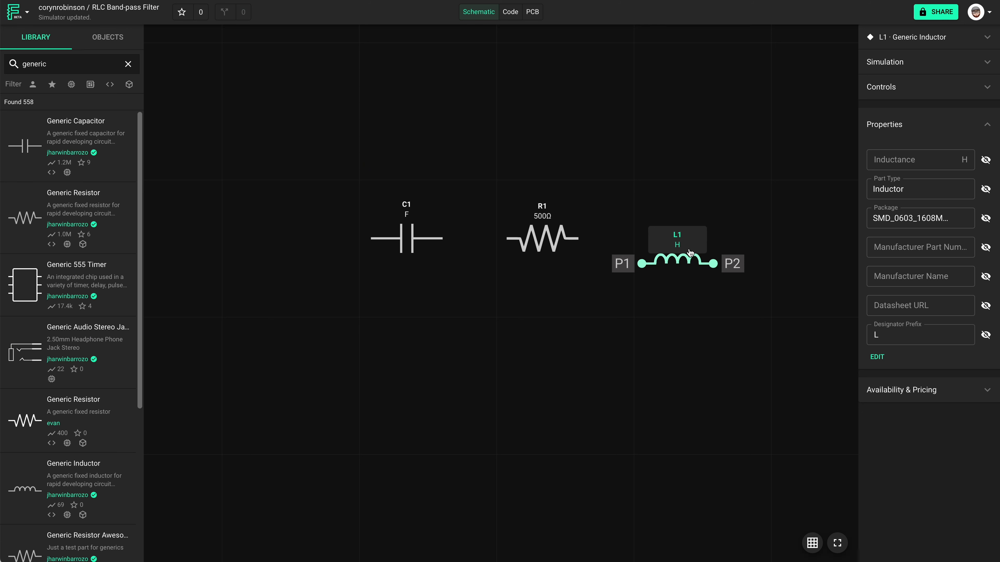
# Move resistor R1 out of the row and place inductor L1 beside capacitor C1
pyautogui.moveTo(690, 252); pyautogui.dragTo(676, 136)
pyautogui.moveTo(578, 240); pyautogui.dragTo(739, 441)
pyautogui.moveTo(677, 146); pyautogui.dragTo(567, 235)
# Rotate resistor R1 to vertical and position it below L1, just past its output end
pyautogui.moveTo(712, 403); pyautogui.dragTo(696, 289)
pyautogui.rightClick(677, 315)
pyautogui.click(658, 315)
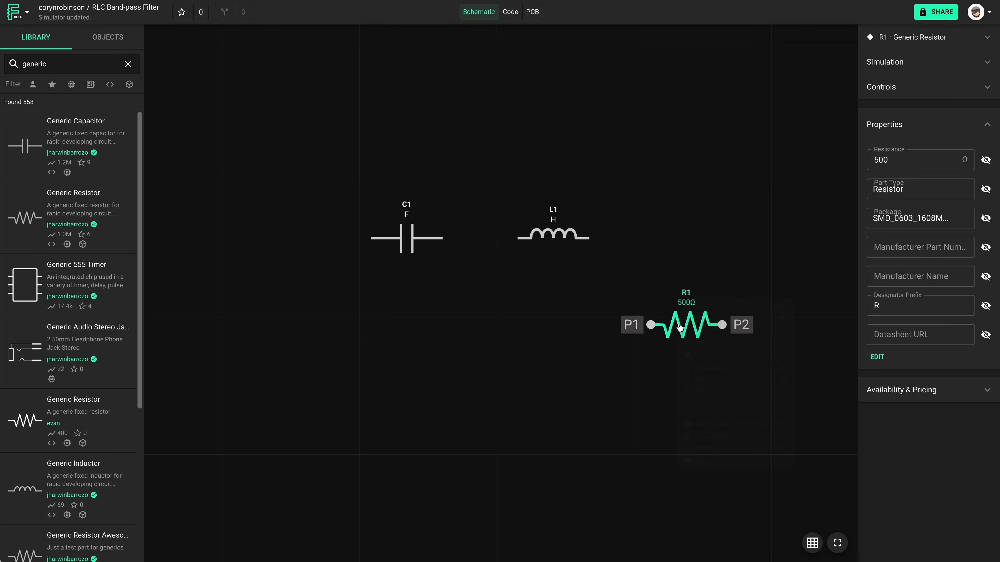
pyautogui.rightClick(678, 326)
pyautogui.click(705, 396)
pyautogui.moveTo(692, 345); pyautogui.dragTo(655, 336)
# Wire C1's output to L1 and L1's P2 to the upper pin of R1
pyautogui.moveTo(450, 242); pyautogui.dragTo(518, 238)
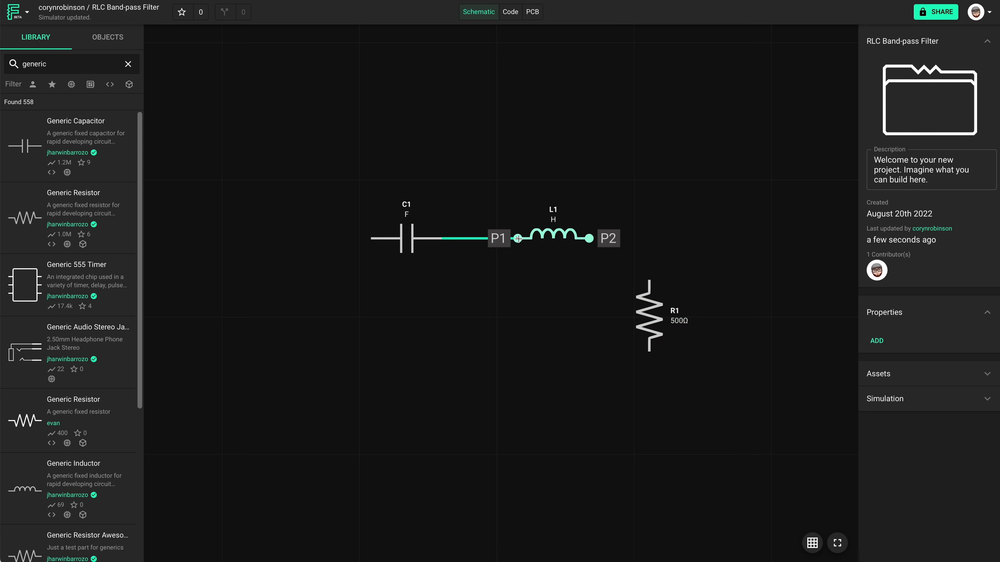
pyautogui.moveTo(588, 238); pyautogui.dragTo(649, 280)
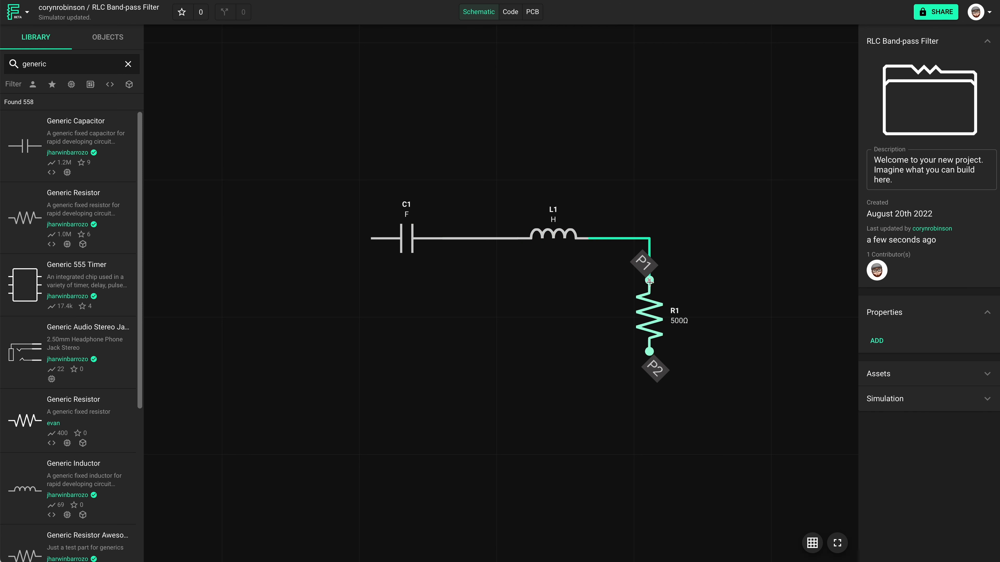
# Add a ground wired to R1's lower pin and place a terminal beyond the corner where L1's wire meets R1
pyautogui.click(127, 63)
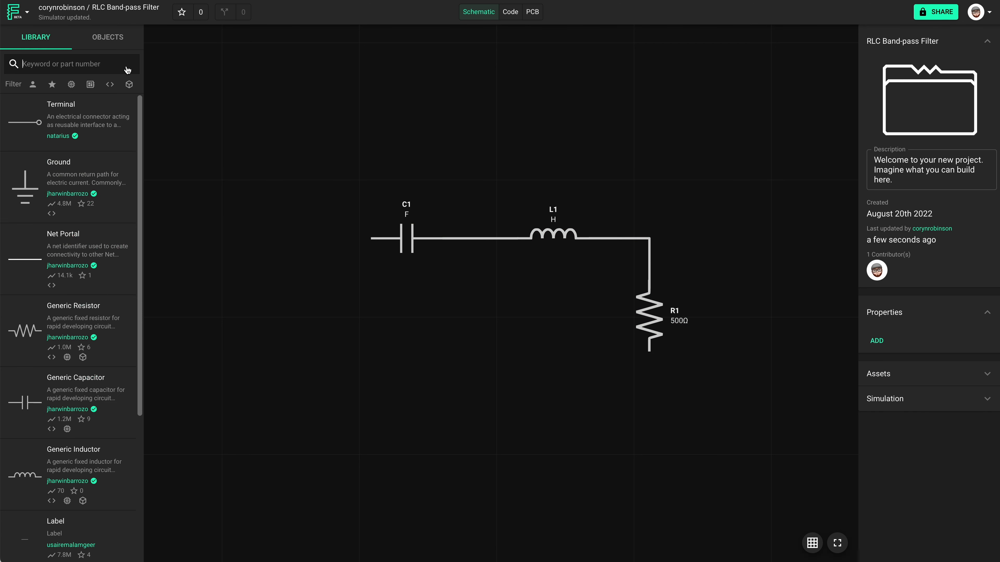
pyautogui.moveTo(34, 177)
pyautogui.mouseDown()
pyautogui.moveTo(563, 408)
pyautogui.moveTo(637, 428)
pyautogui.moveTo(651, 417)
pyautogui.mouseUp()
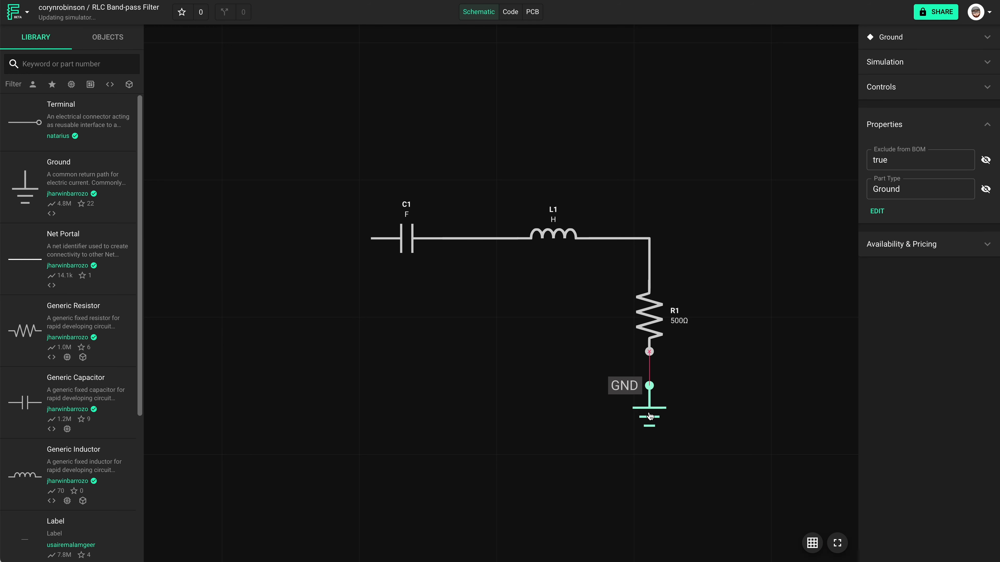
pyautogui.moveTo(649, 351); pyautogui.dragTo(648, 384)
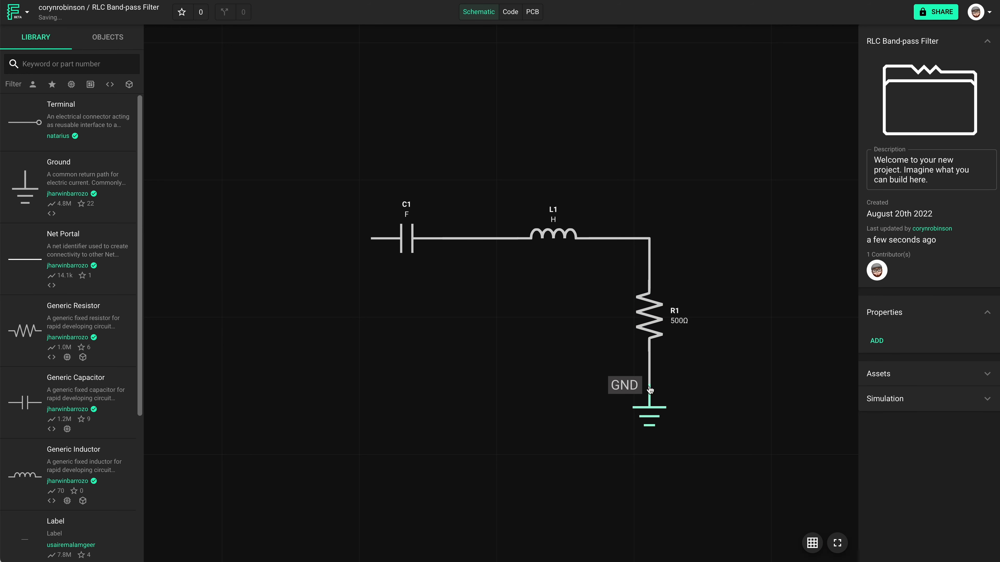
pyautogui.moveTo(111, 114)
pyautogui.mouseDown()
pyautogui.moveTo(290, 190)
pyautogui.moveTo(301, 221)
pyautogui.moveTo(720, 247)
pyautogui.mouseUp()
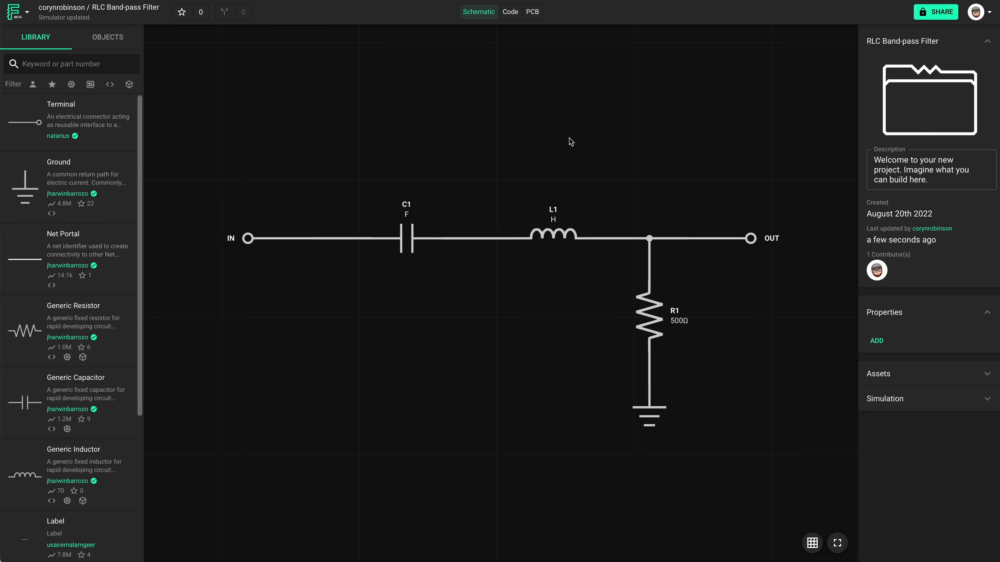
# Set the capacitance of C1 to 1 uF
pyautogui.click(413, 235)
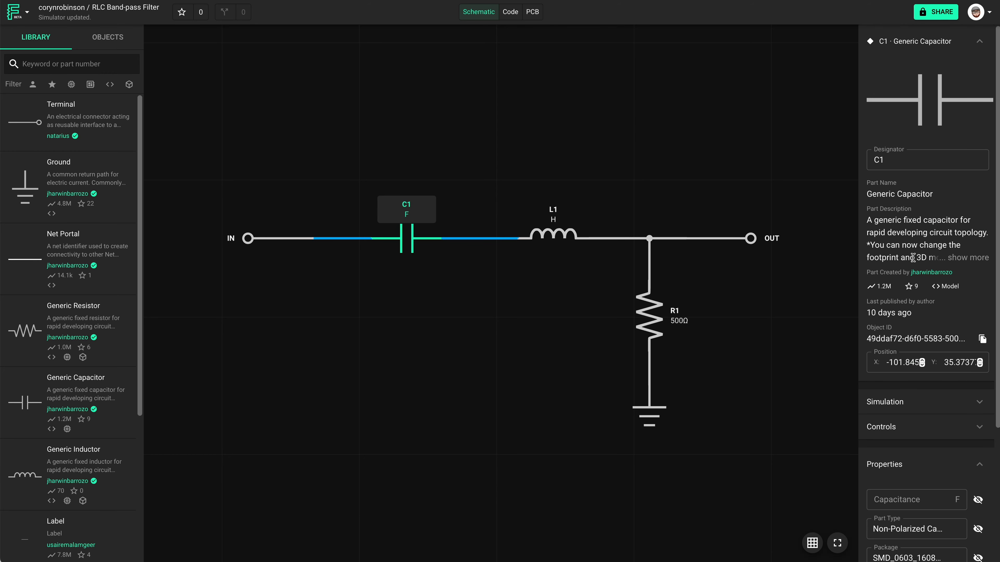
pyautogui.scroll(-5, 912, 258)
pyautogui.click(906, 319)
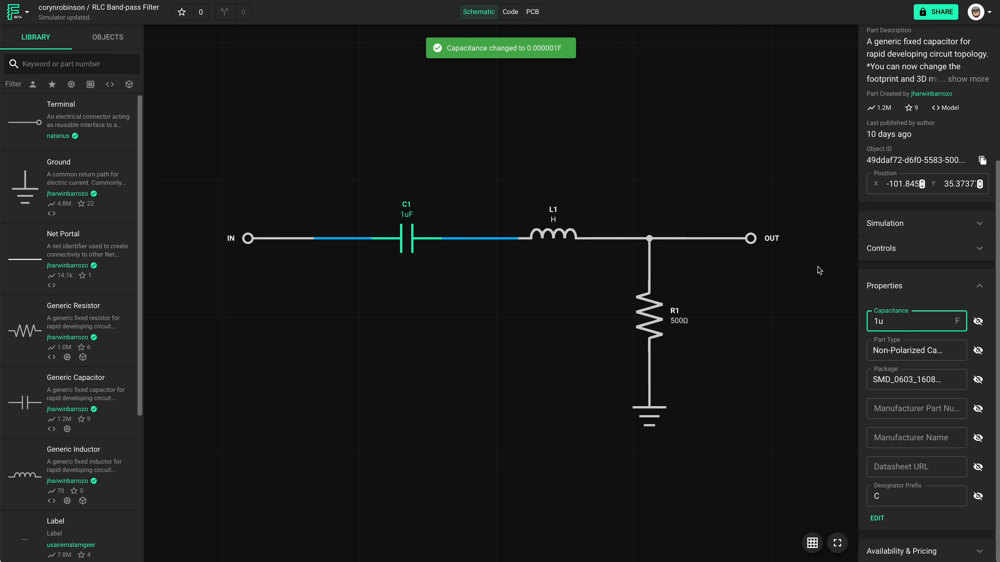
# Set L1's inductance to 1 uH and R1's resistance to 5 Ω
pyautogui.click(553, 235)
pyautogui.click(909, 322)
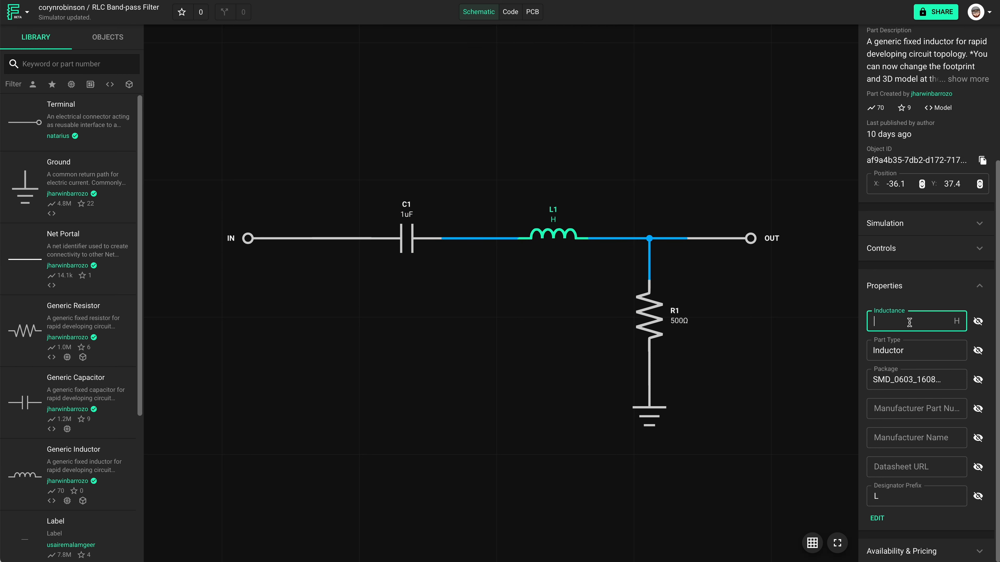
pyautogui.write('1u')
pyautogui.click(650, 329)
pyautogui.click(891, 322)
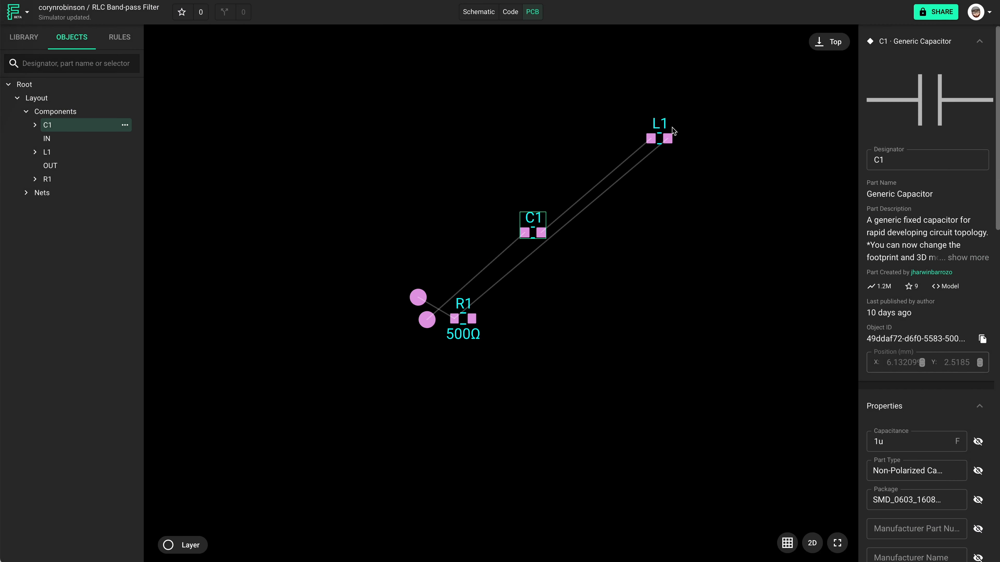
# Move inductor L1 on the PCB layout so it sits level with and beside C1
pyautogui.click(658, 125)
pyautogui.moveTo(658, 125)
pyautogui.mouseDown()
pyautogui.moveTo(628, 216)
pyautogui.moveTo(633, 241)
pyautogui.mouseUp()
pyautogui.click(725, 217)
# Change the package of capacitor C1 to SMD_2220_5650Metric
pyautogui.click(543, 224)
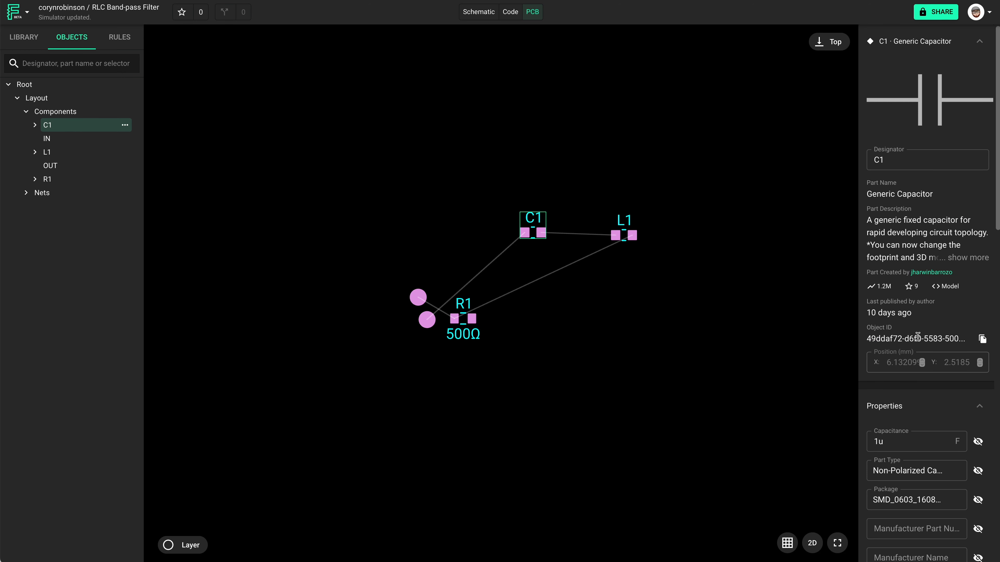
pyautogui.scroll(-5, 918, 336)
pyautogui.click(909, 319)
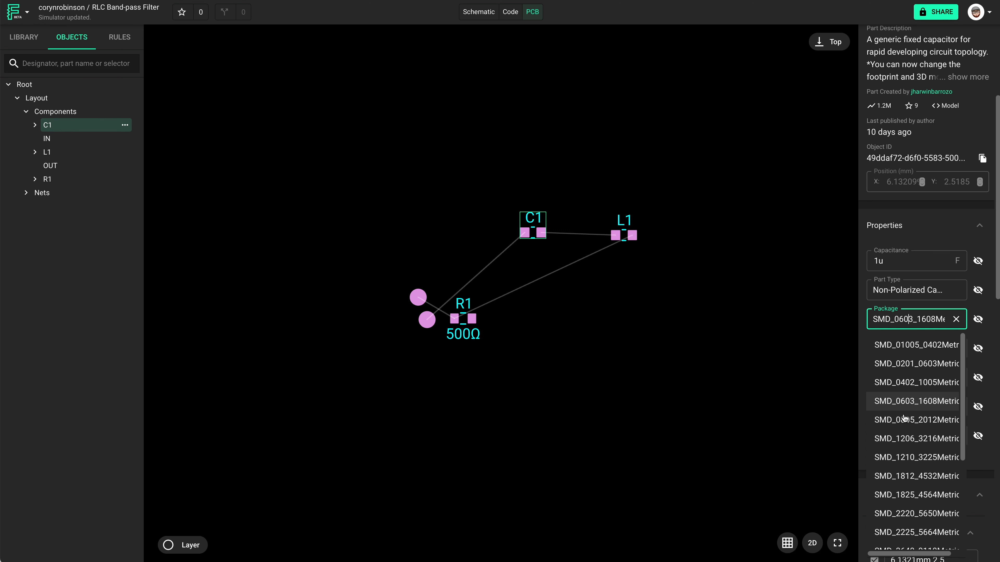
pyautogui.scroll(-2, 911, 445)
pyautogui.click(912, 443)
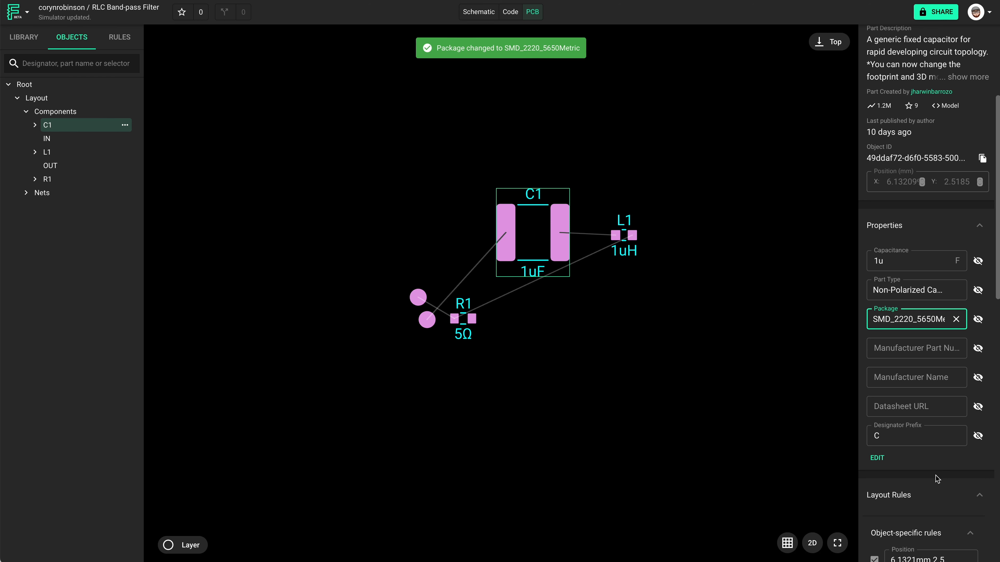
# Set C1's package to the electrolytic footprint CP_Elec_6.3x7.7
pyautogui.click(930, 320)
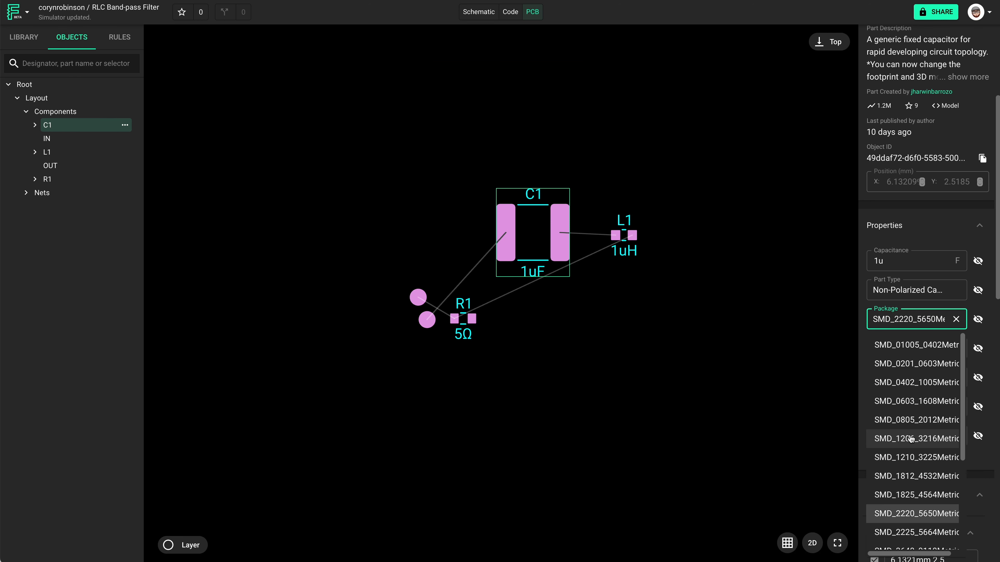
pyautogui.scroll(-3, 911, 438)
pyautogui.scroll(-1, 911, 438)
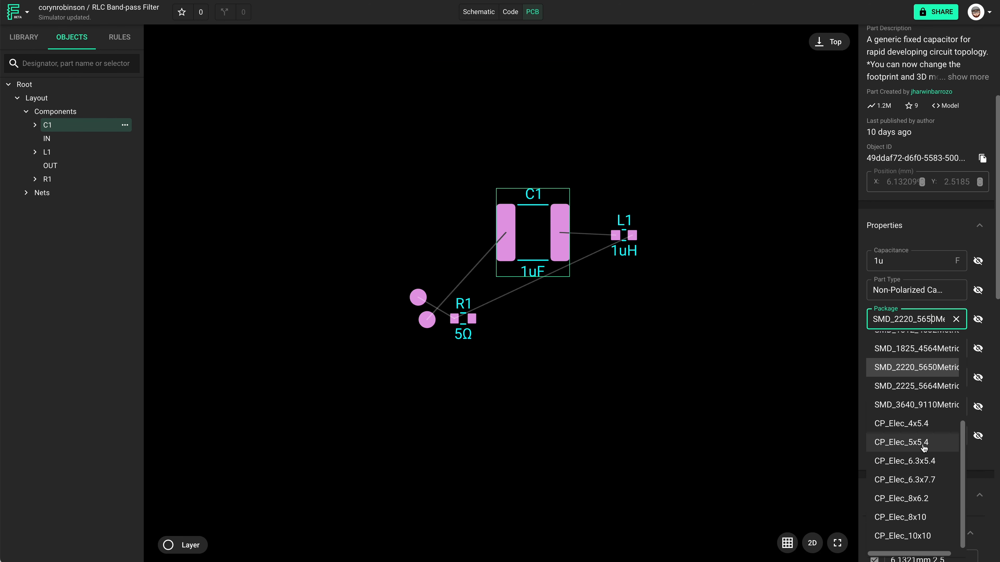
pyautogui.click(927, 479)
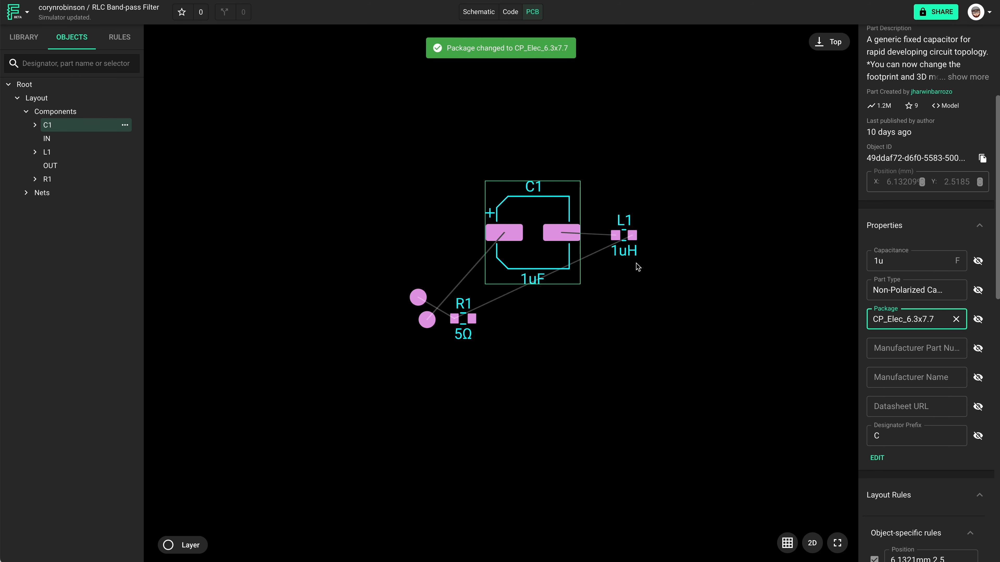
# Move L1 slightly farther from C1 and set its package to SMD_HCI-2212
pyautogui.click(630, 256)
pyautogui.moveTo(630, 256); pyautogui.dragTo(660, 254)
pyautogui.click(916, 316)
pyautogui.scroll(-5, 917, 413)
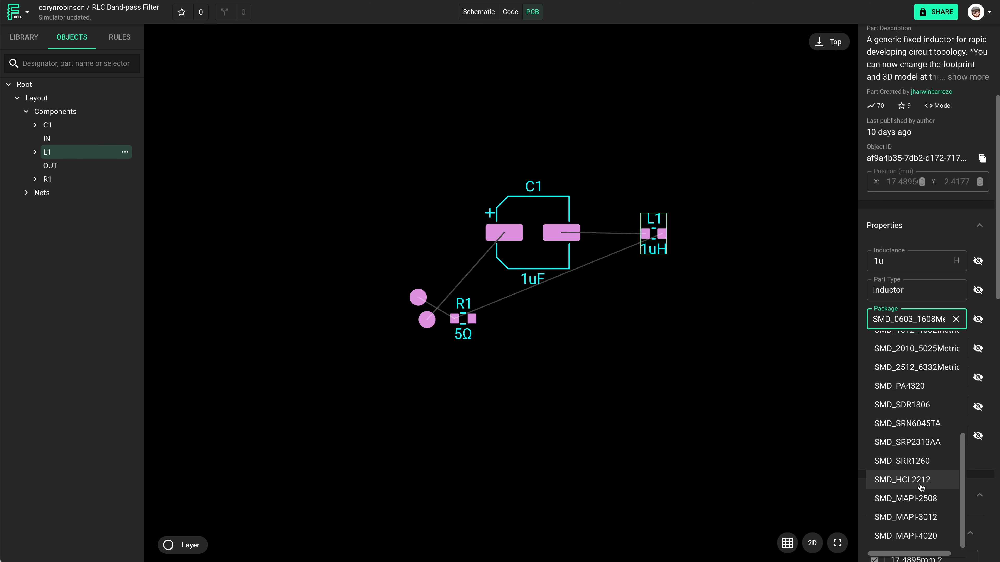
pyautogui.click(920, 488)
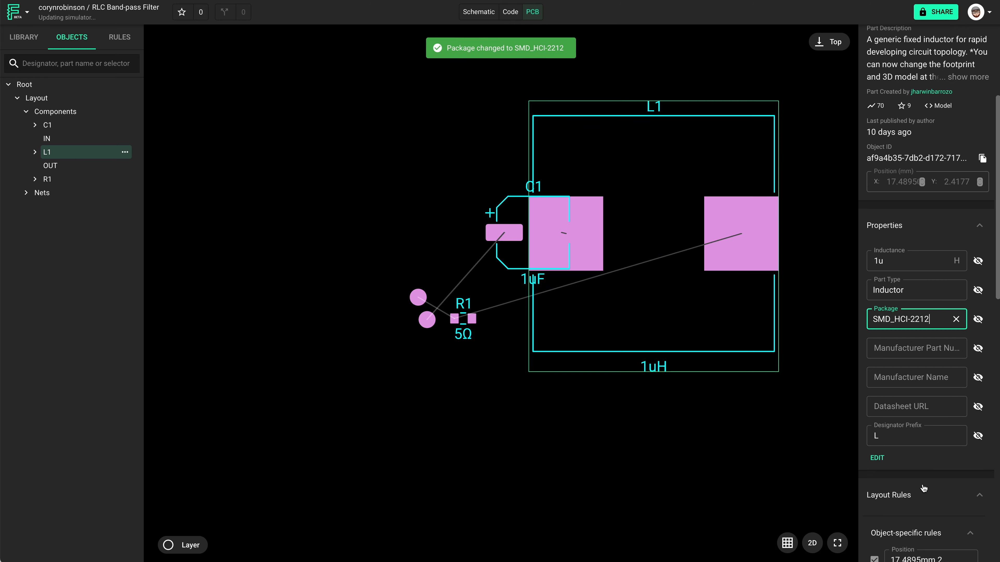
# Change the package of inductor L1 to SMD_PA4320
pyautogui.click(901, 321)
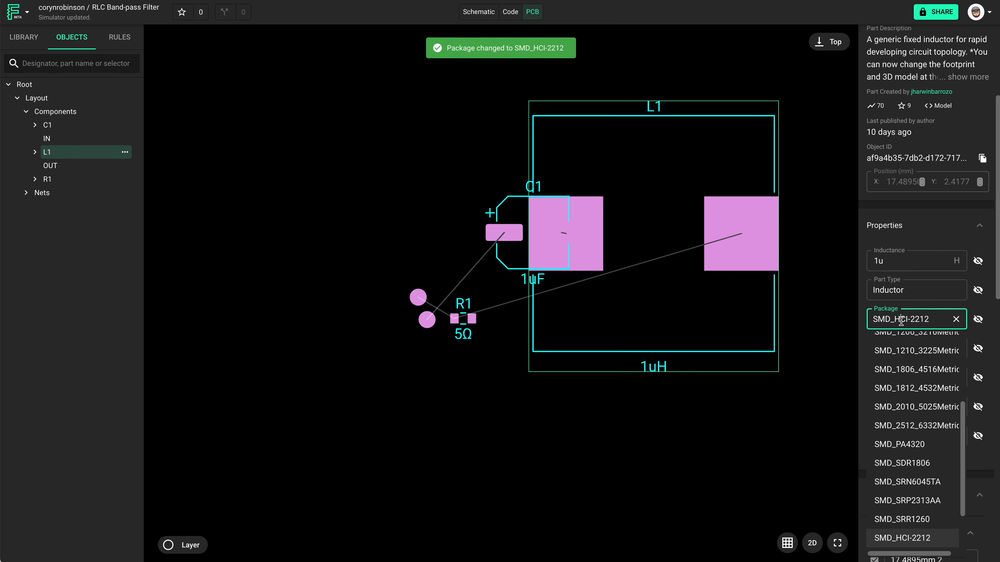
pyautogui.click(907, 445)
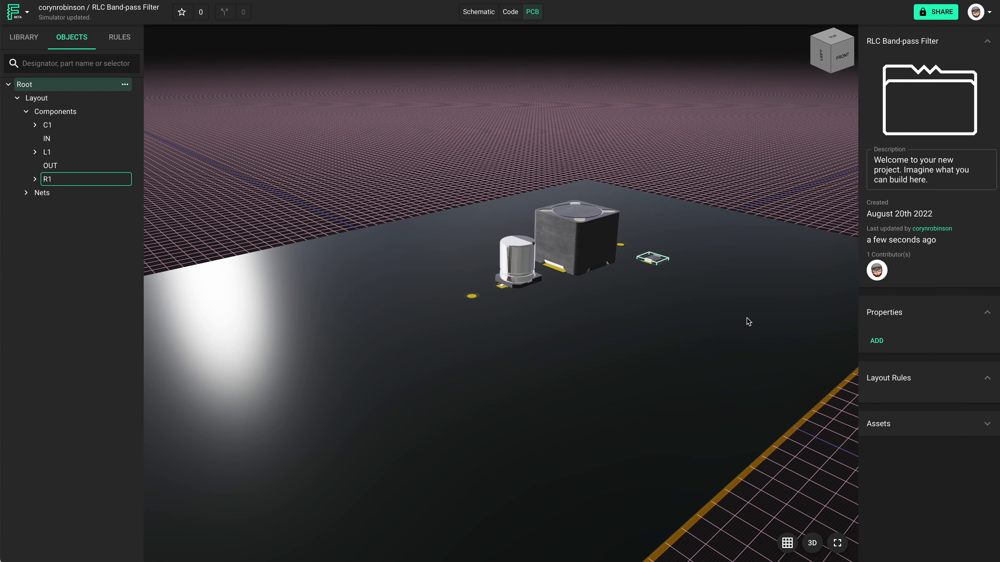
# Select inductor L1 in the 3D board view and set its package to SMD_0805_2012Metric
pyautogui.moveTo(746, 318); pyautogui.dragTo(598, 321)
pyautogui.click(594, 345)
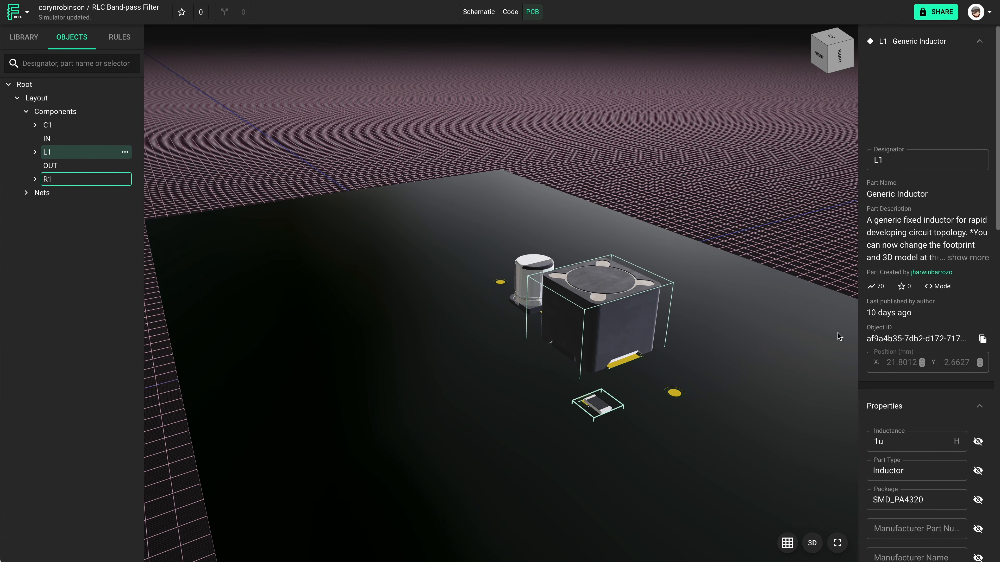
pyautogui.scroll(-4, 883, 455)
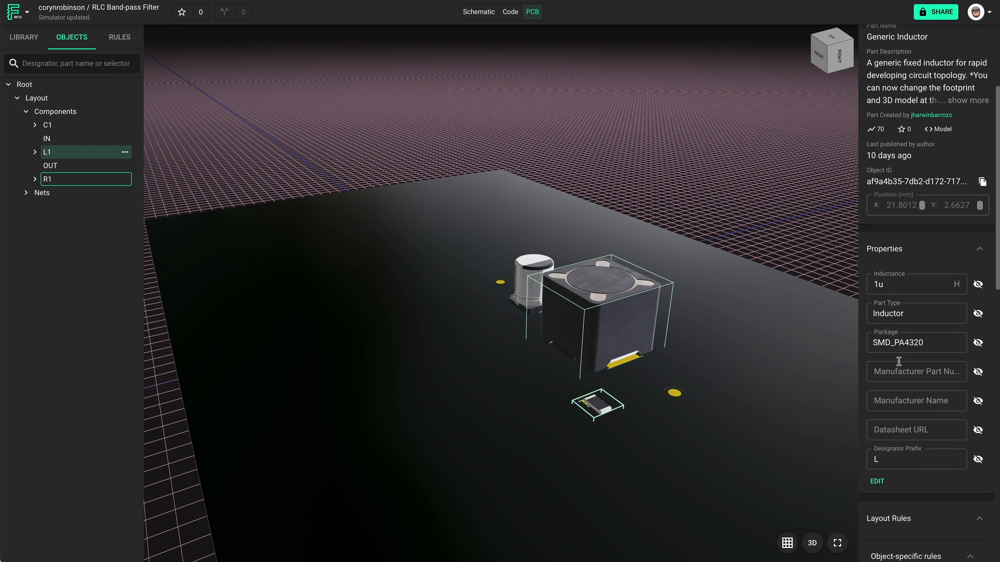
pyautogui.click(899, 343)
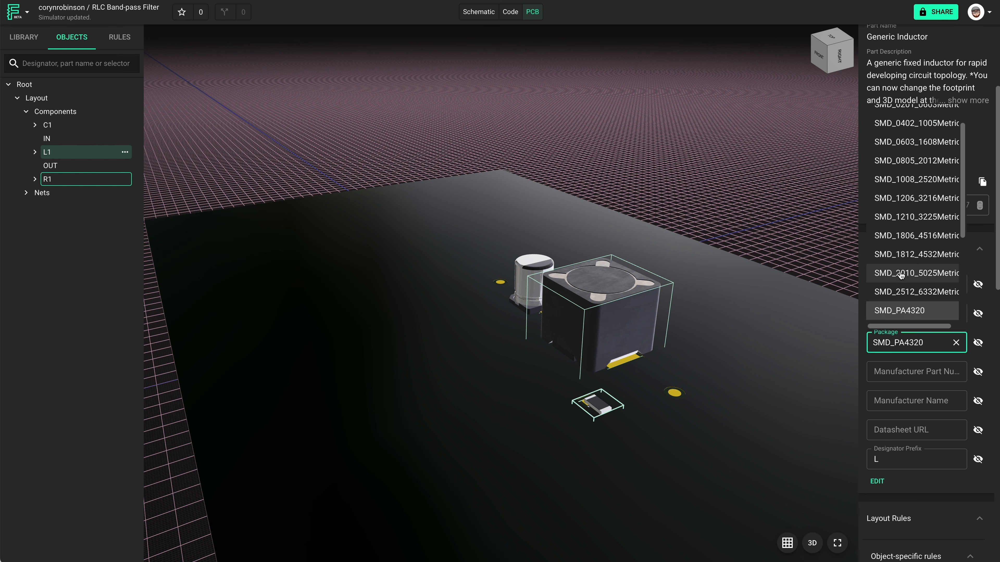
pyautogui.scroll(1, 901, 275)
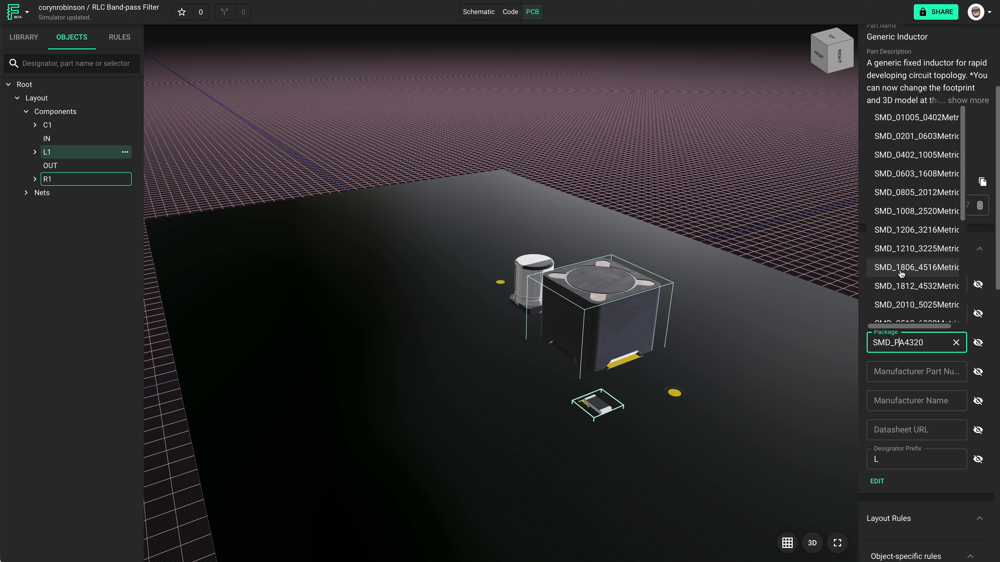
pyautogui.click(908, 193)
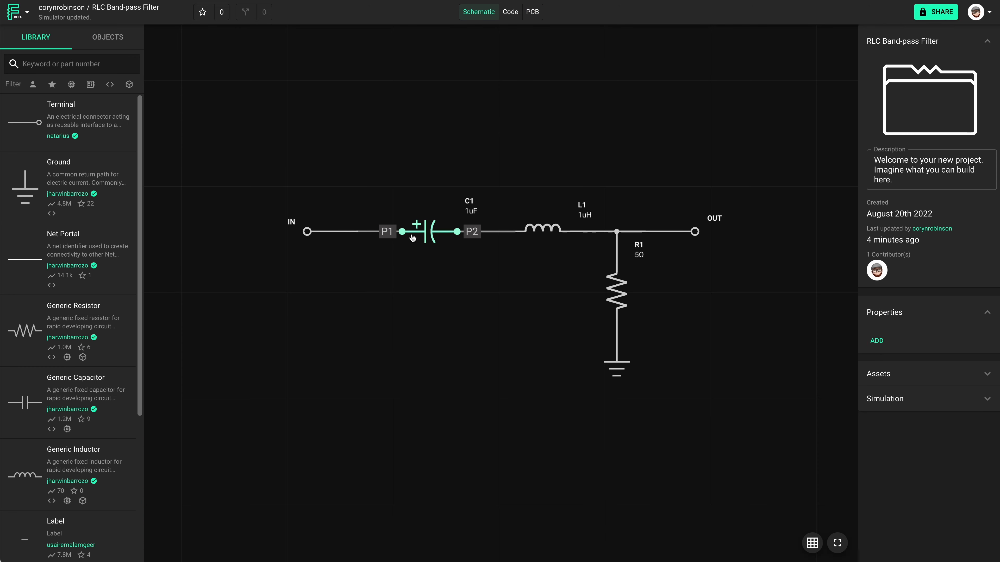
# Set capacitor C1's manufacturer part number to EEE-HB1H1R0R and review its distributor availability and pricing
pyautogui.click(421, 238)
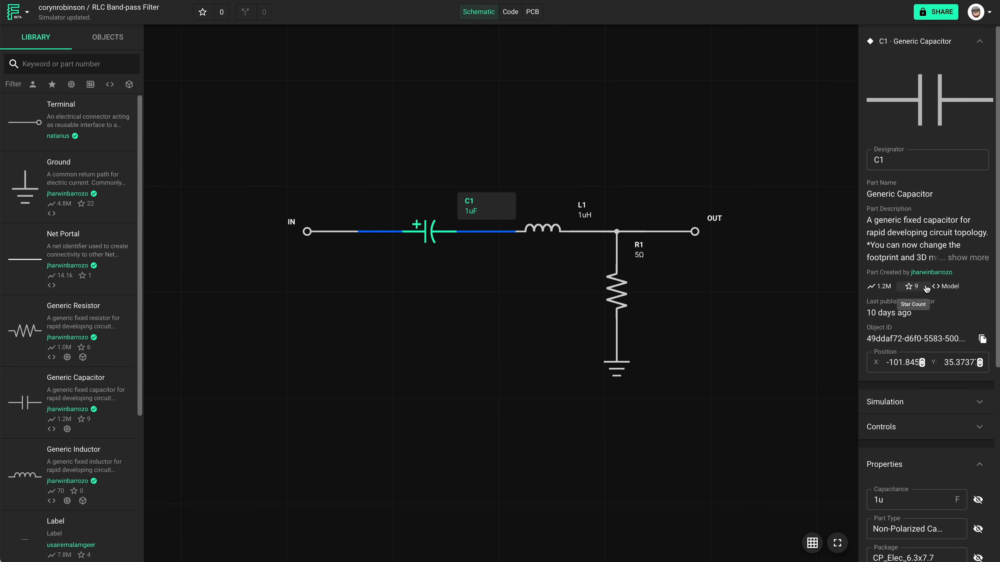
pyautogui.scroll(-5, 926, 290)
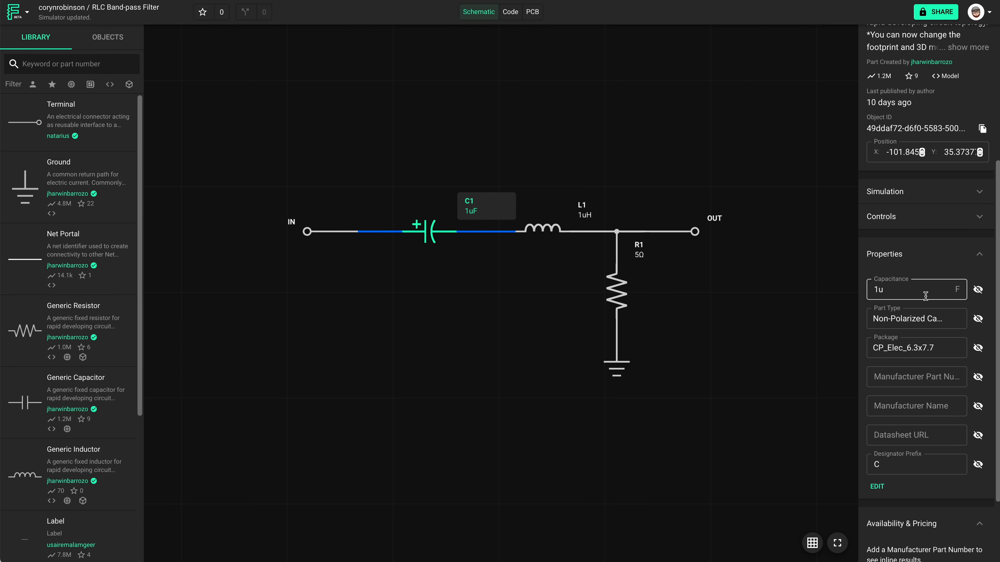
pyautogui.click(918, 381)
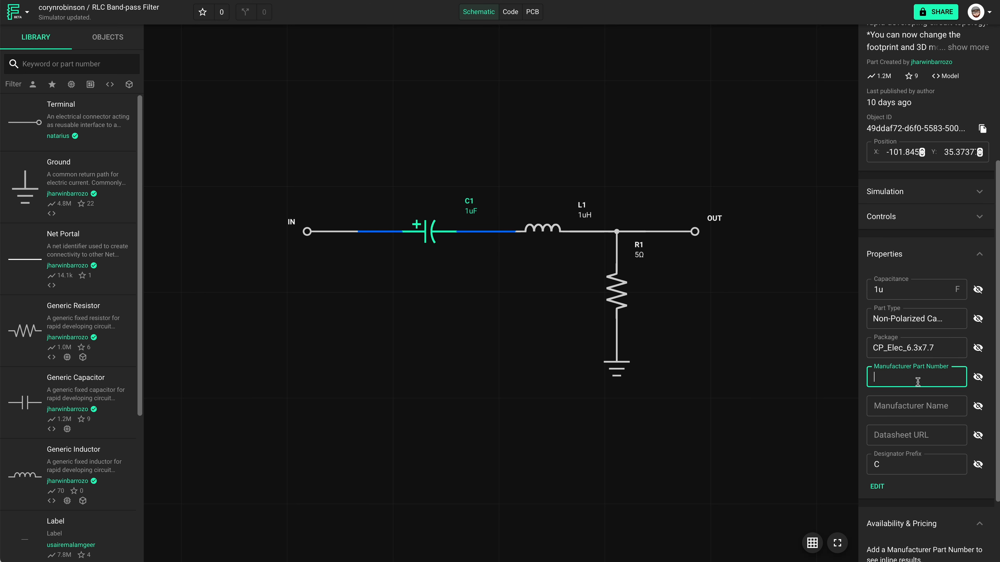
pyautogui.write('EEE-HB1H1R0R')
pyautogui.click(919, 394)
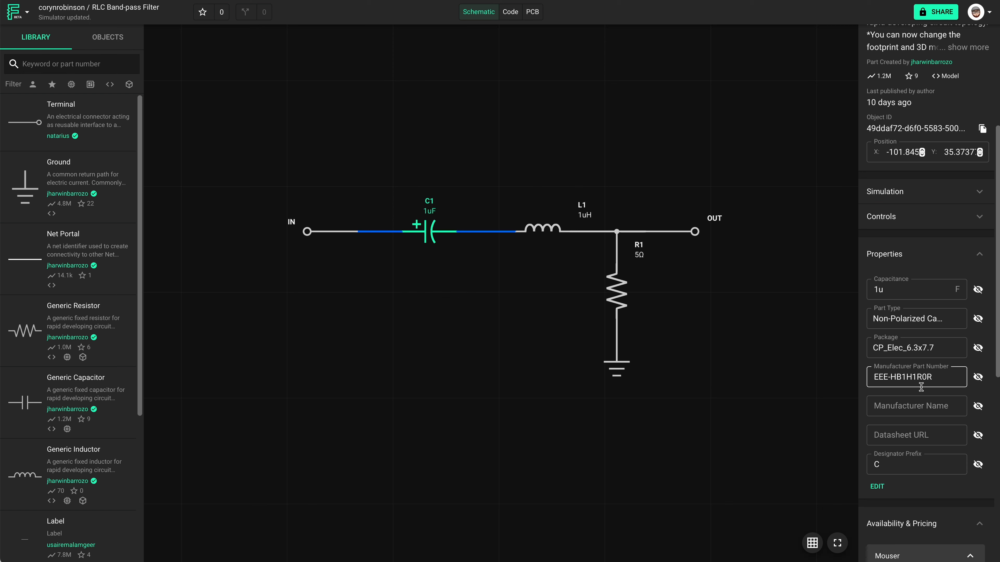
pyautogui.scroll(3, 921, 385)
pyautogui.scroll(-10, 919, 383)
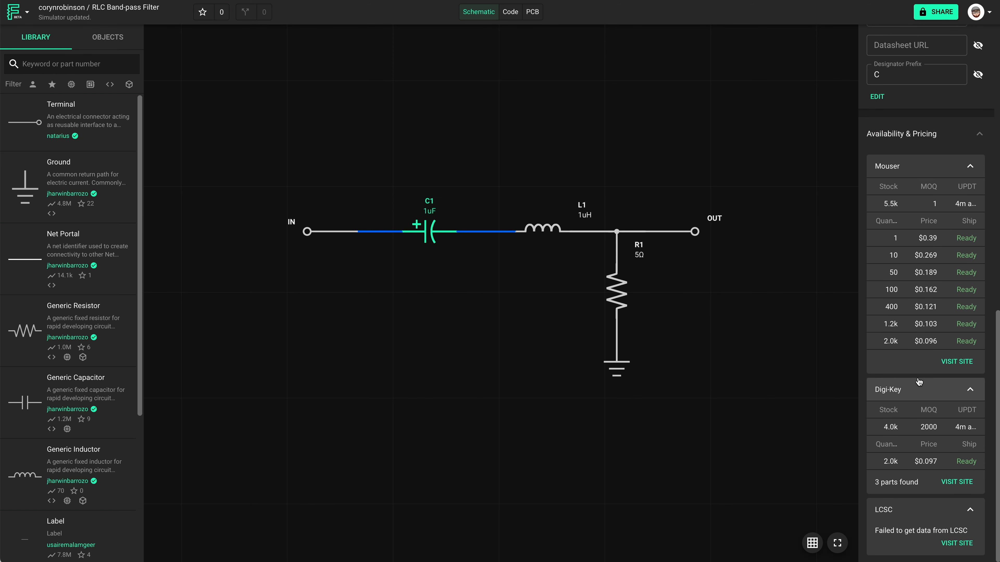
pyautogui.scroll(6, 920, 383)
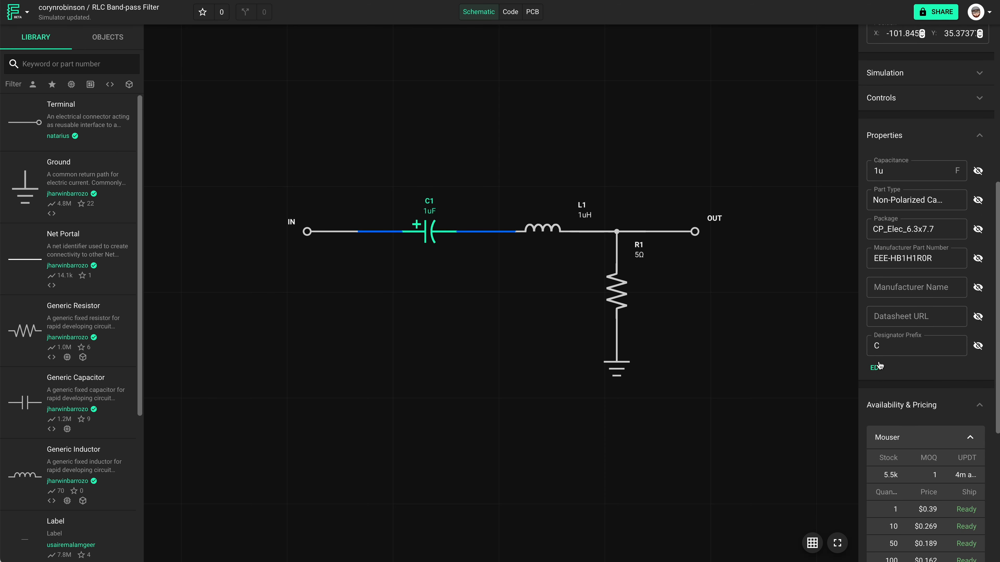
# Set inductor L1's manufacturer part number to ETQP5M1R0YLC
pyautogui.click(543, 228)
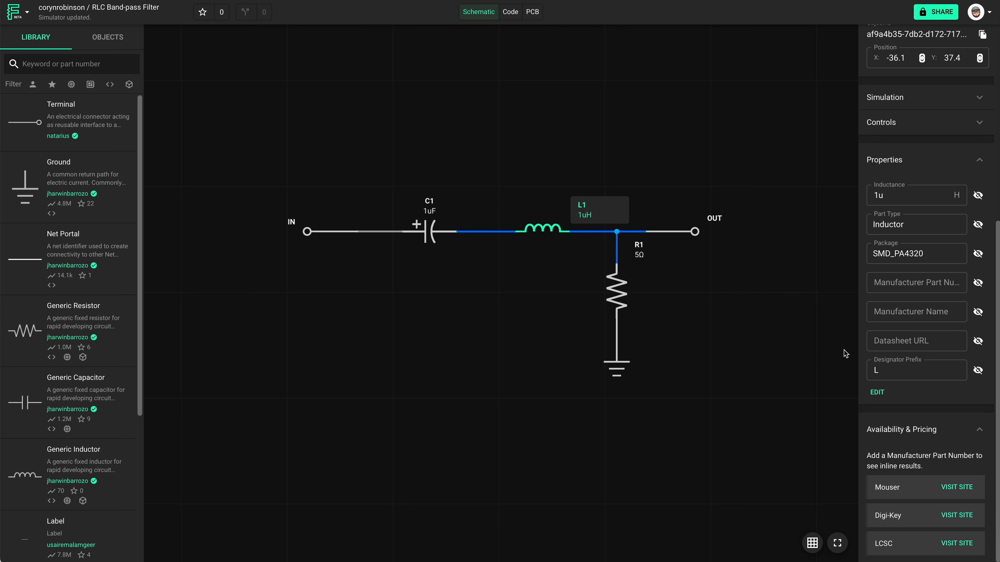
pyautogui.click(927, 283)
pyautogui.write('ETQP5M1R0YLC')
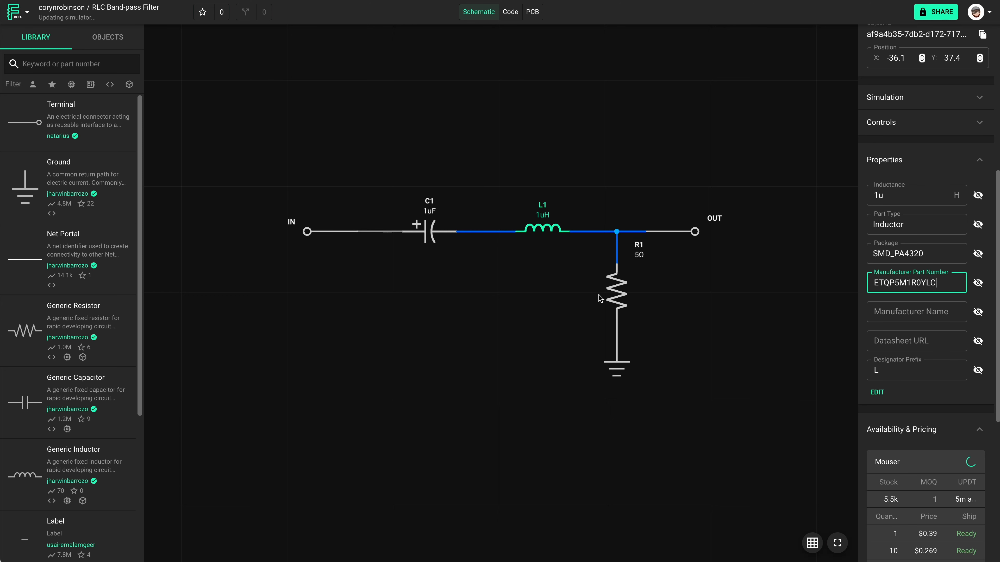
# Set resistor R1's manufacturer part number to ERJ-6ENF10R0V and review its distributor availability and pricing
pyautogui.click(616, 300)
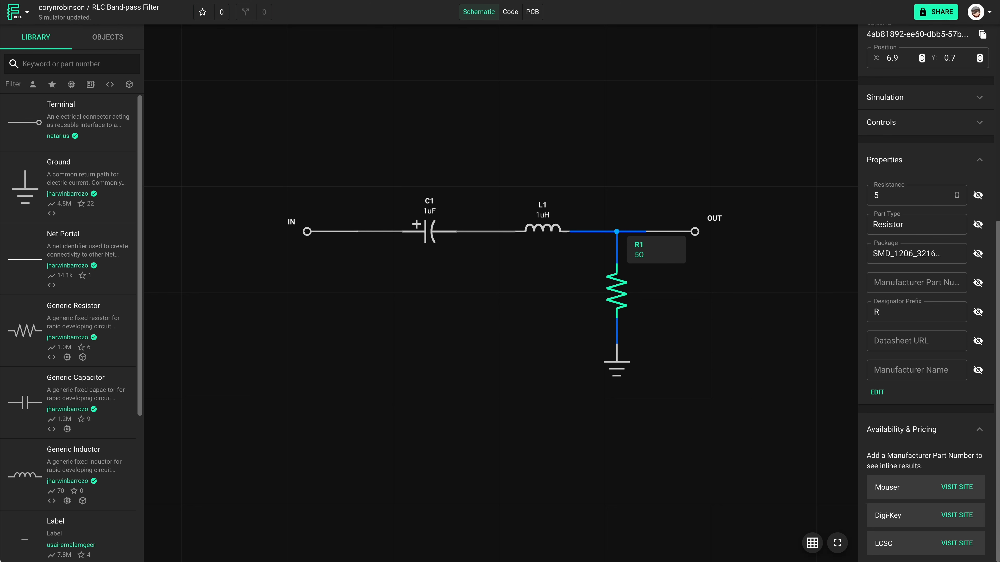
pyautogui.click(939, 282)
pyautogui.write('ERJ-6ENF10R0V')
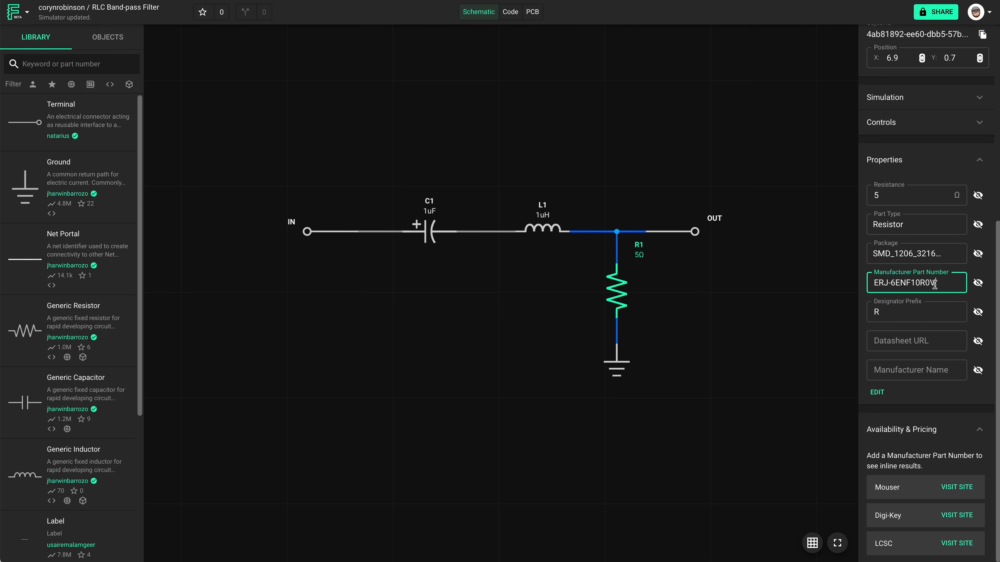
pyautogui.click(950, 407)
pyautogui.scroll(-5, 949, 408)
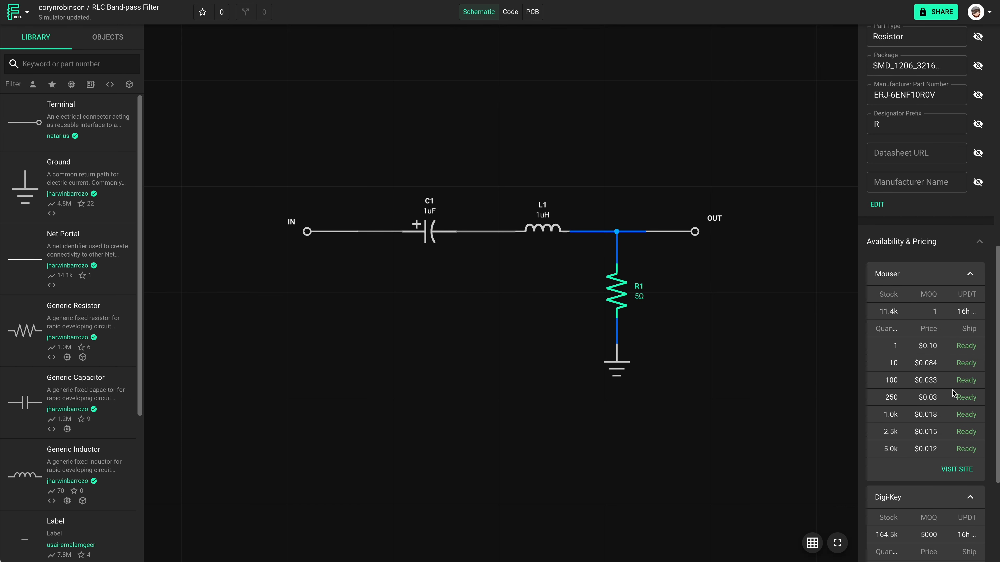
pyautogui.scroll(-3, 947, 379)
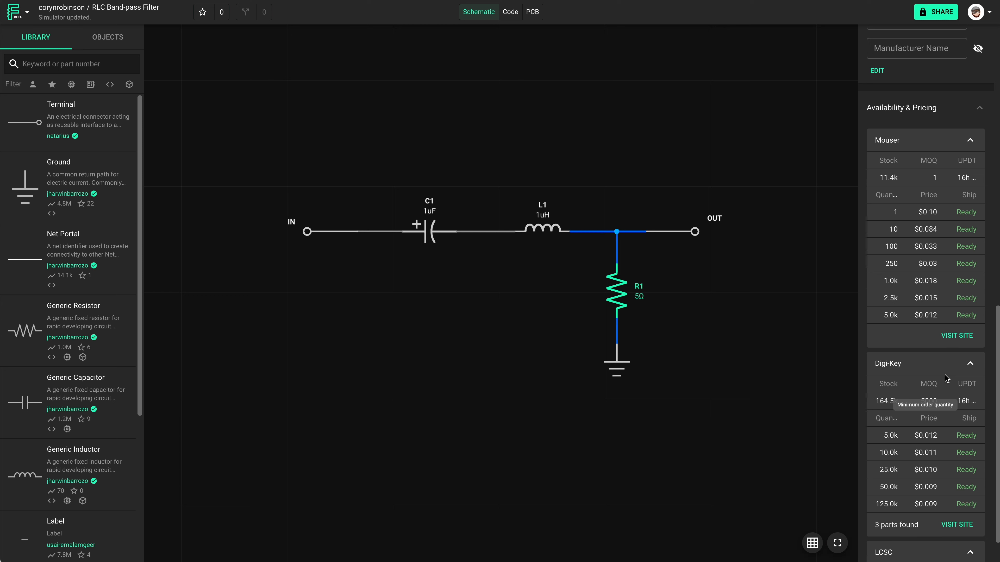